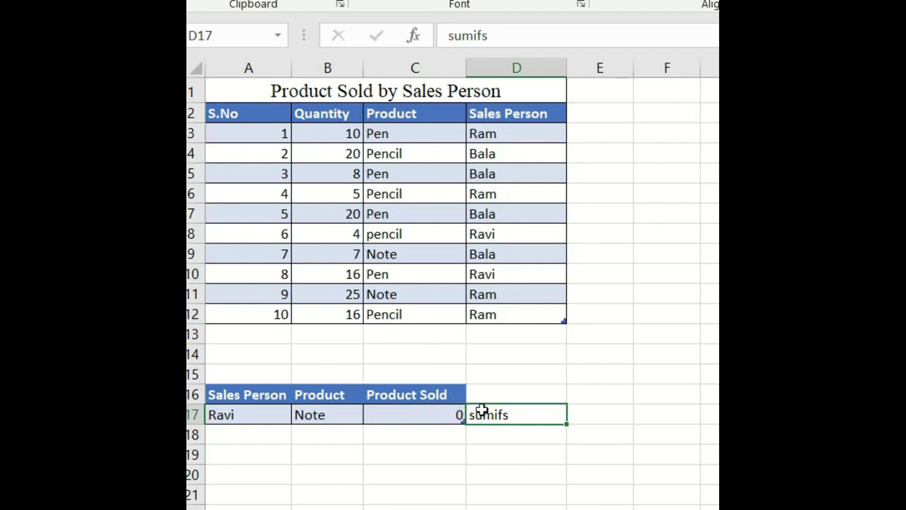
- Clear cell D17 and start a SUMIFS formula in C17 with the upper table's Quantity column as the sum range
key("Escape")
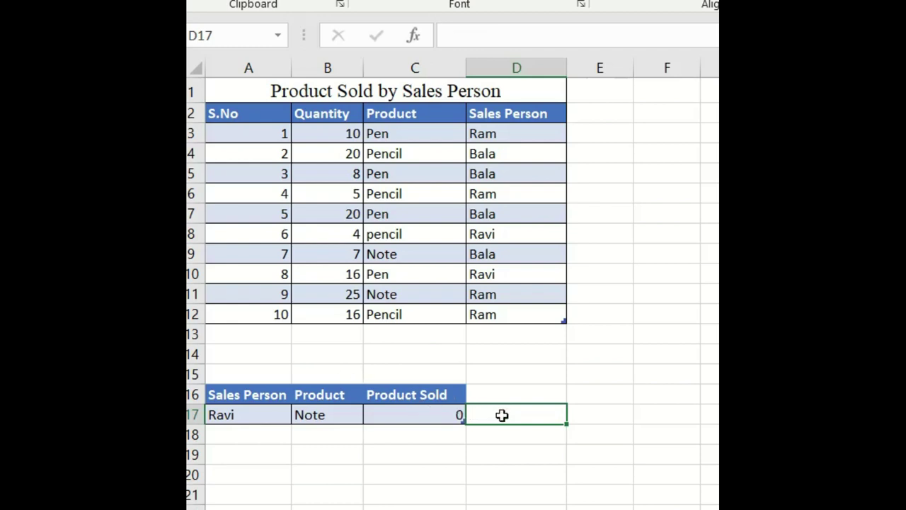
left_click(432, 417)
type("=")
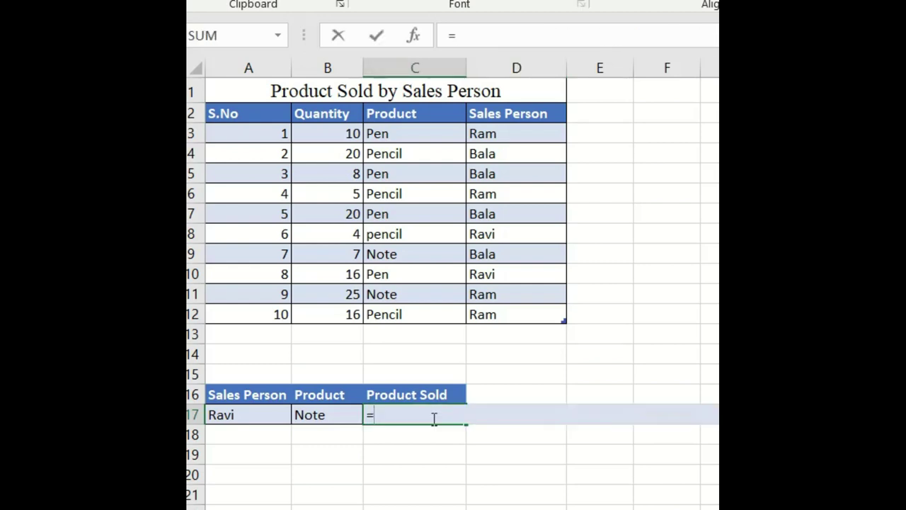
type("sum")
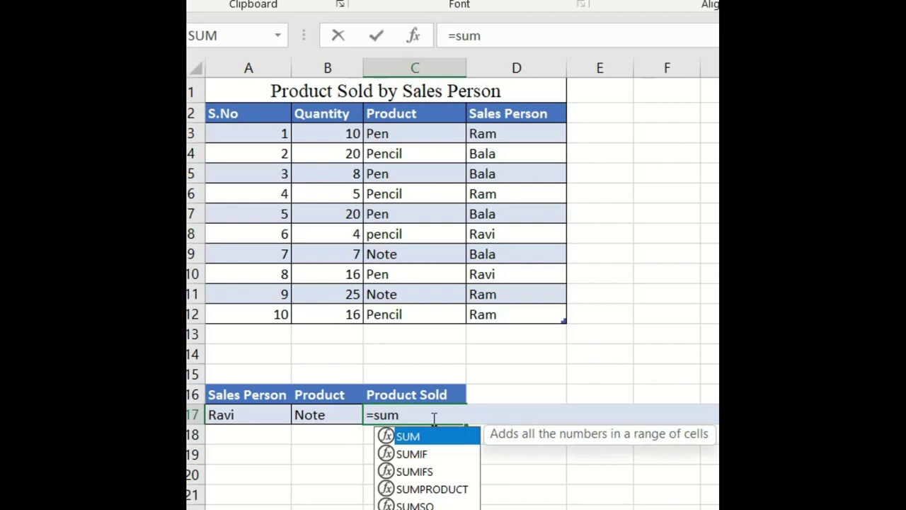
type("if")
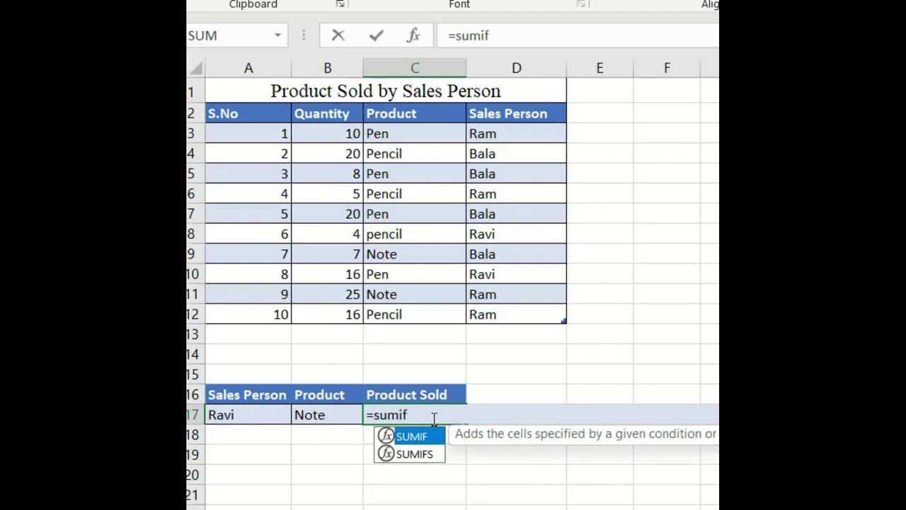
type("s")
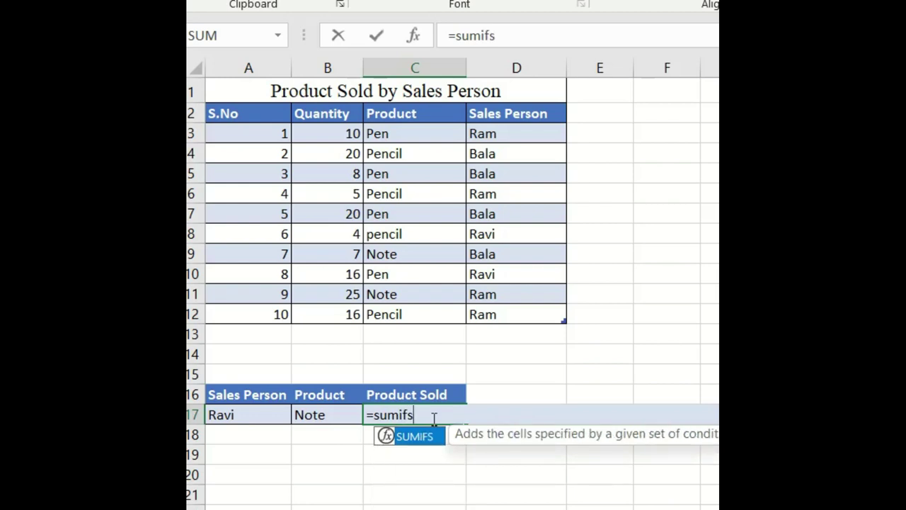
type("(")
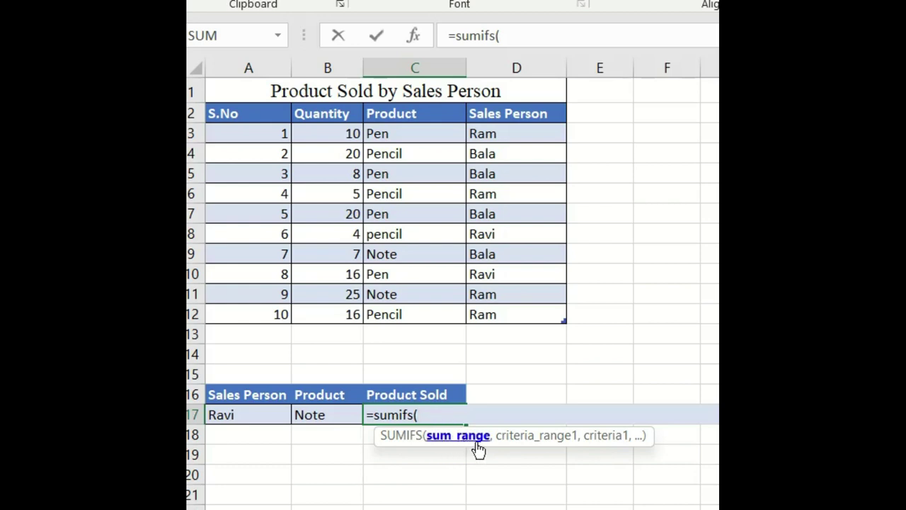
left_click_drag(353, 135, 354, 314)
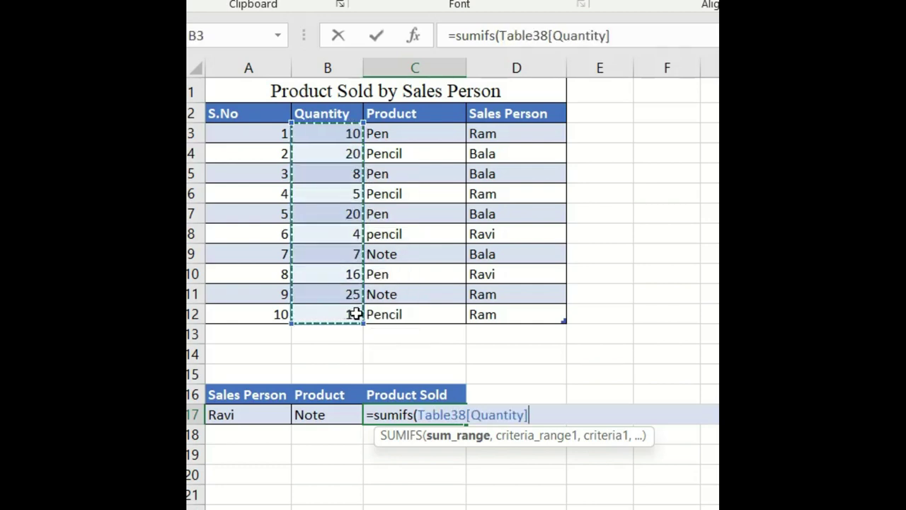
type(",")
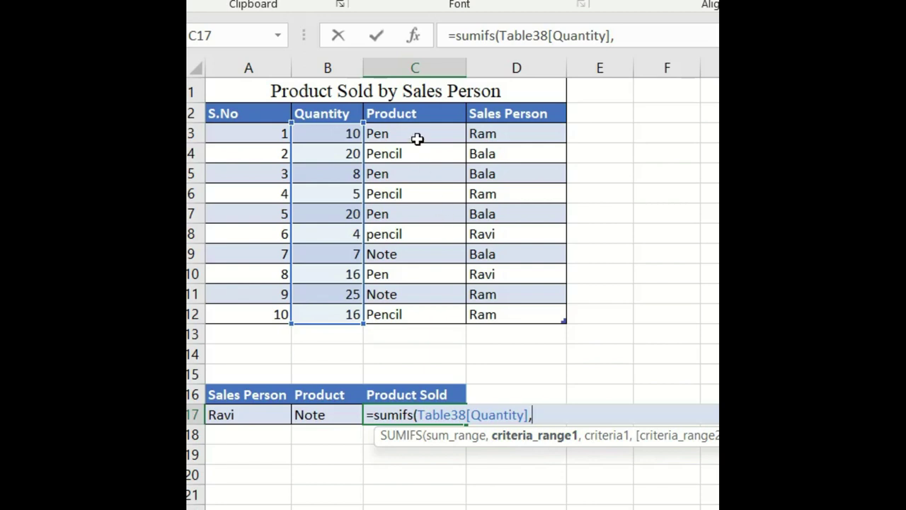
- Add the upper table's Product column as the first criteria range, with the product in B17 as its criterion
left_click_drag(418, 132, 415, 317)
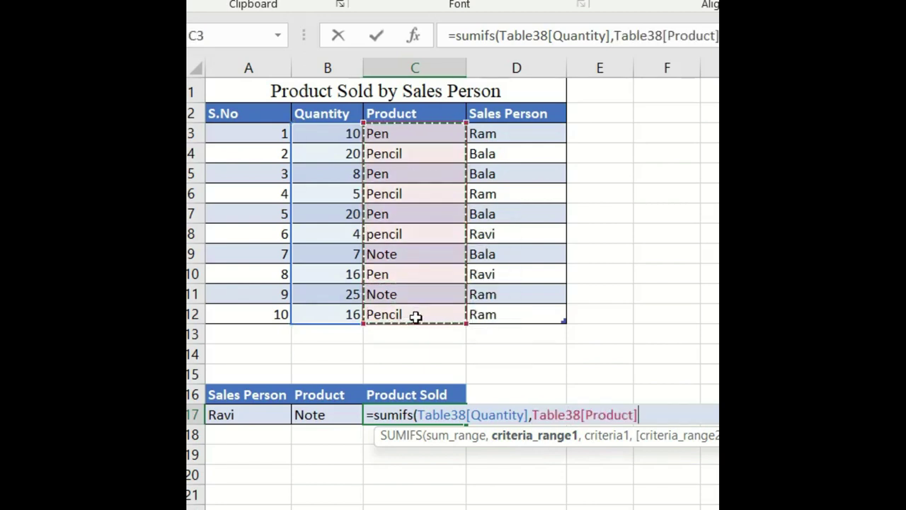
type(",")
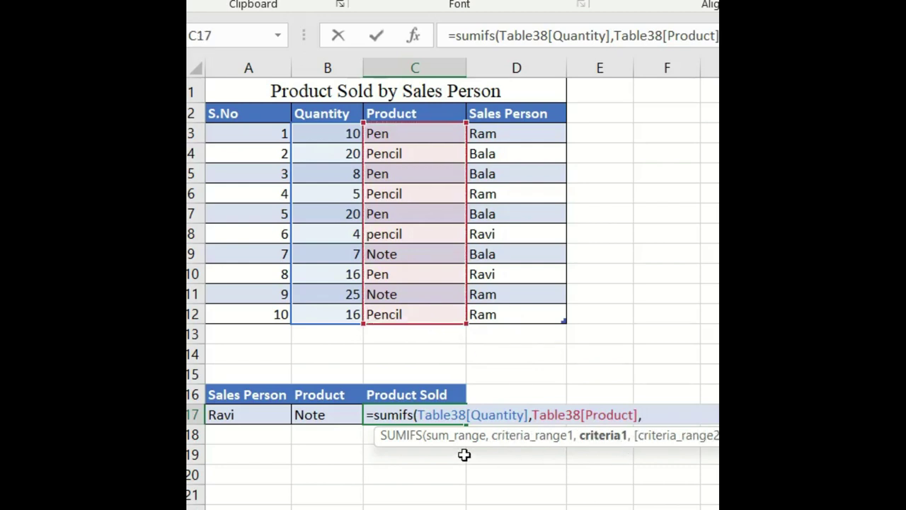
left_click(325, 413)
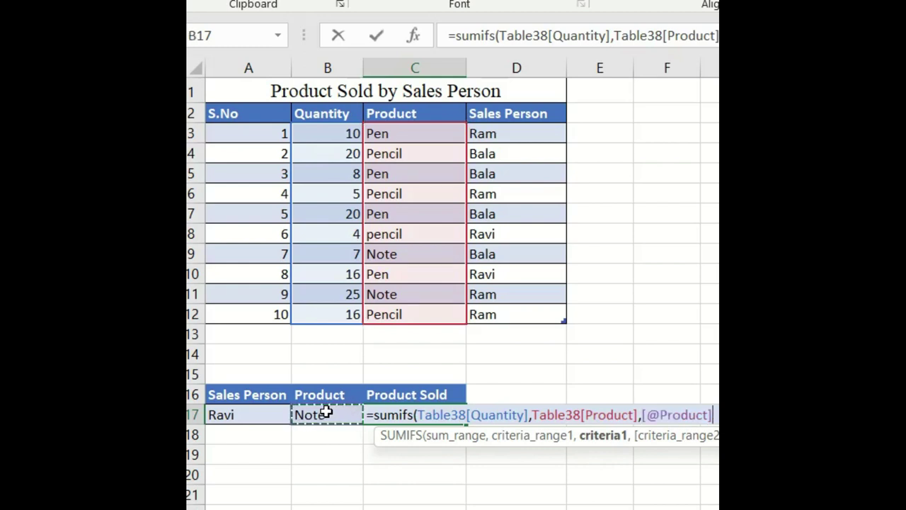
type(",")
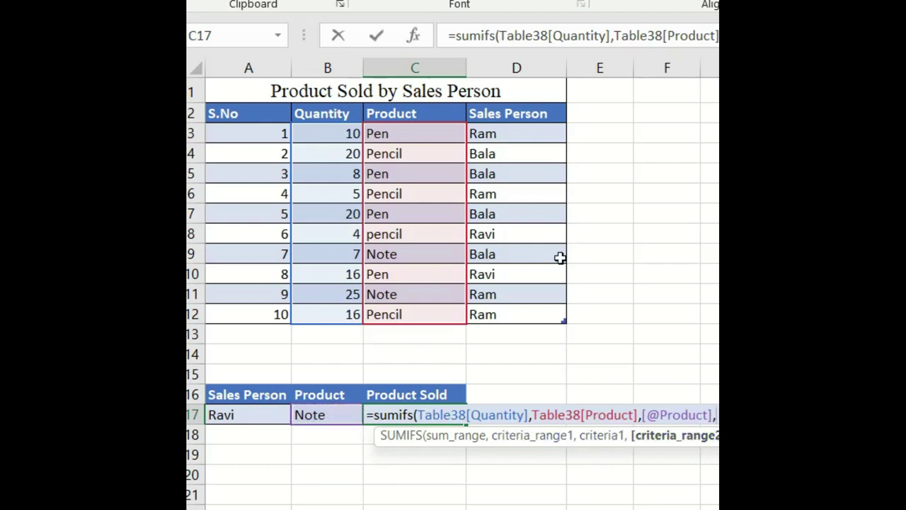
- Complete the SUMIFS formula with the Sales Person column as the second criteria range and A17 as its criterion
left_click_drag(512, 130, 531, 312)
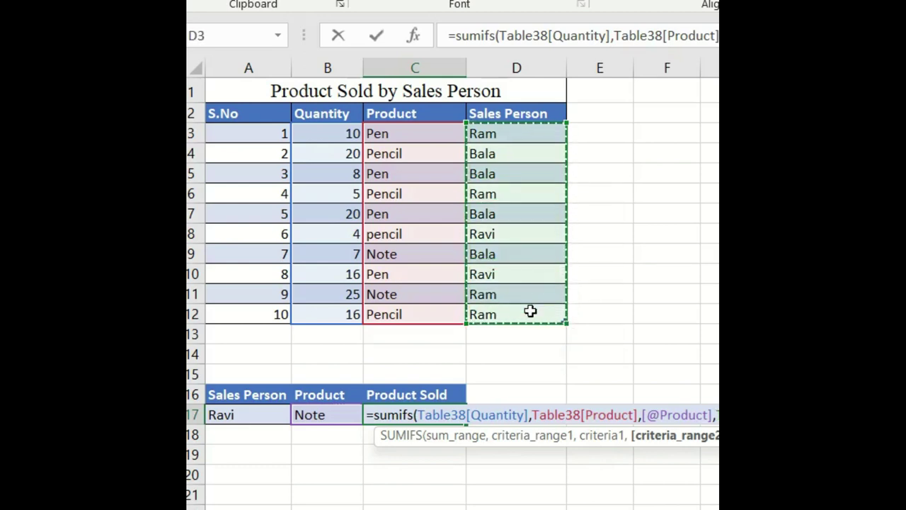
type(",")
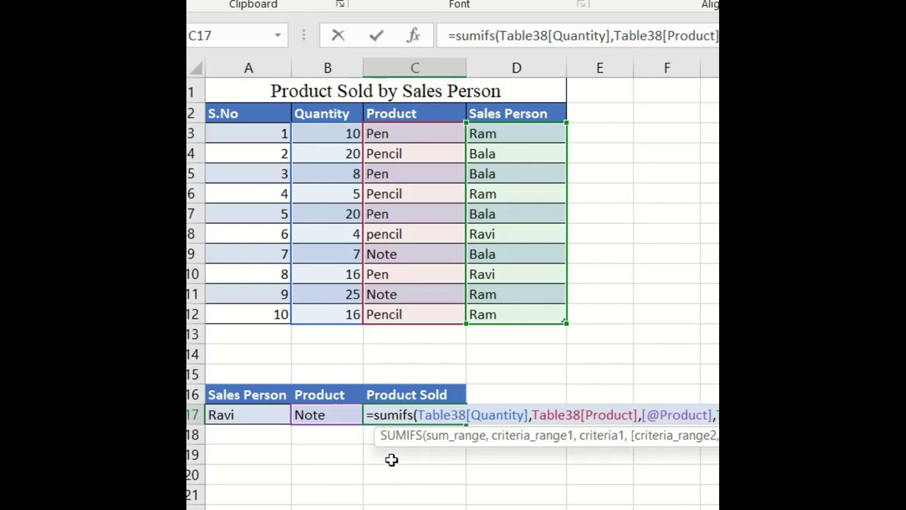
left_click(253, 419)
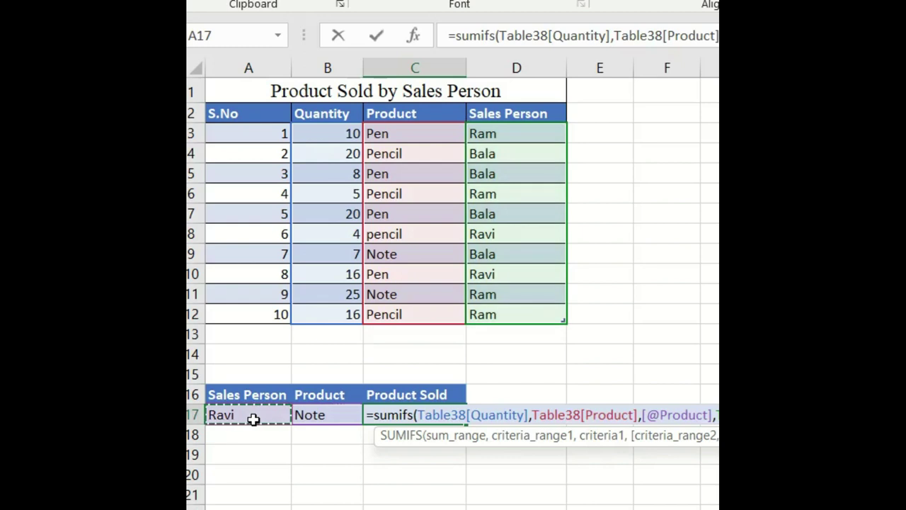
type(")")
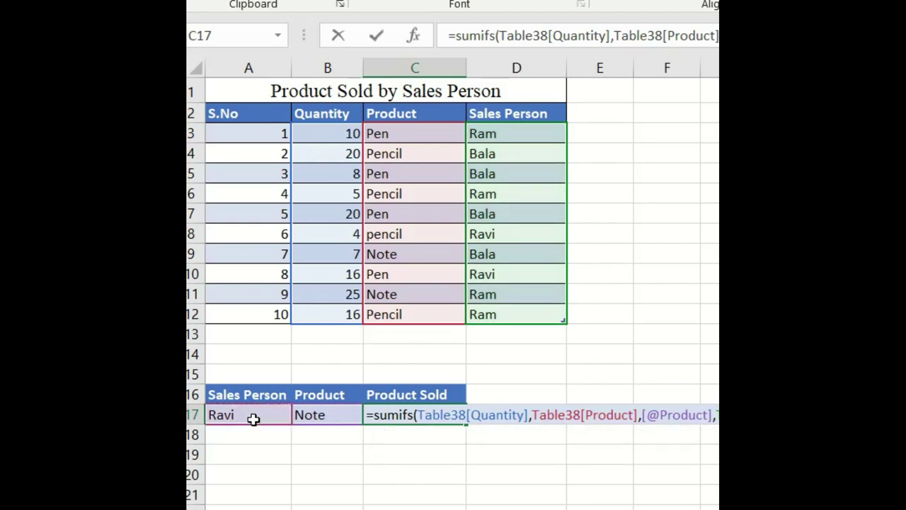
key("Return")
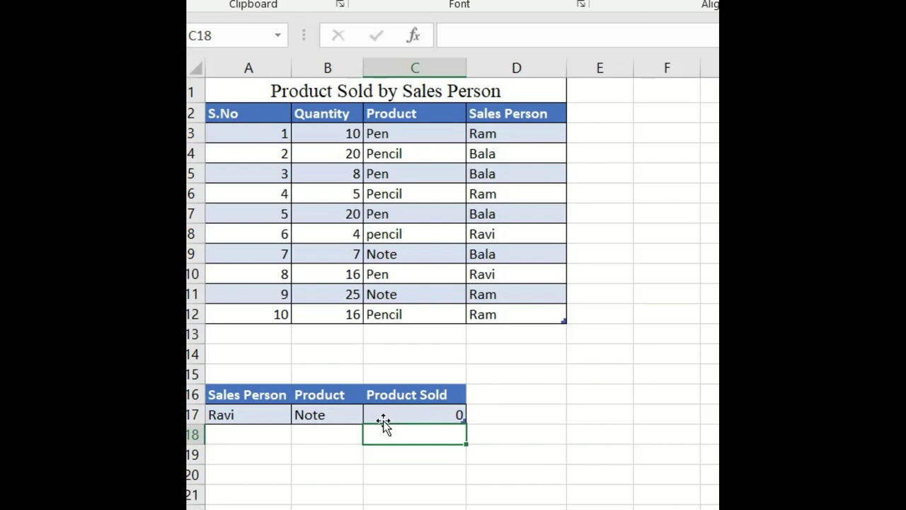
- Choose the first listed sales person in A17 and select the matching Note record in B11:D11 to check the total
left_click(269, 416)
left_click(301, 418)
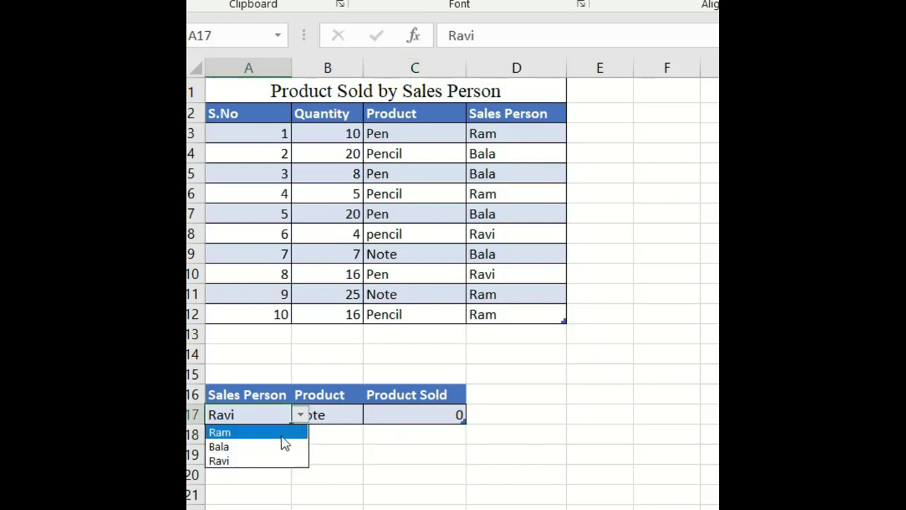
left_click(282, 437)
left_click(334, 439)
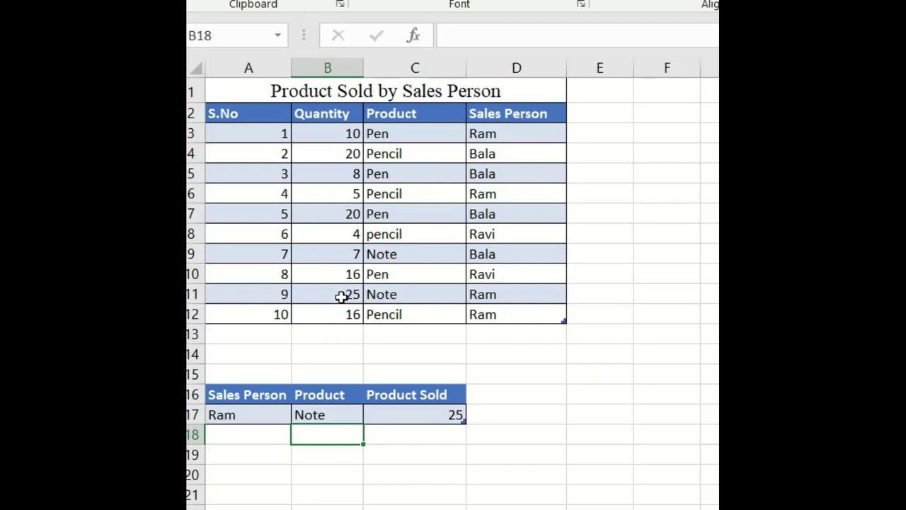
left_click_drag(341, 296, 488, 296)
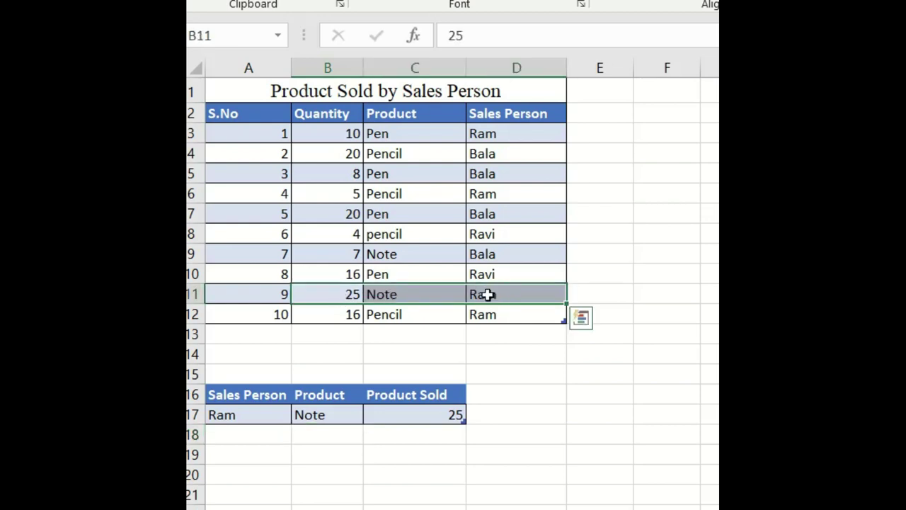
- Test the formula with other products by setting B17 to Pen and then to Pencil
left_click(317, 417)
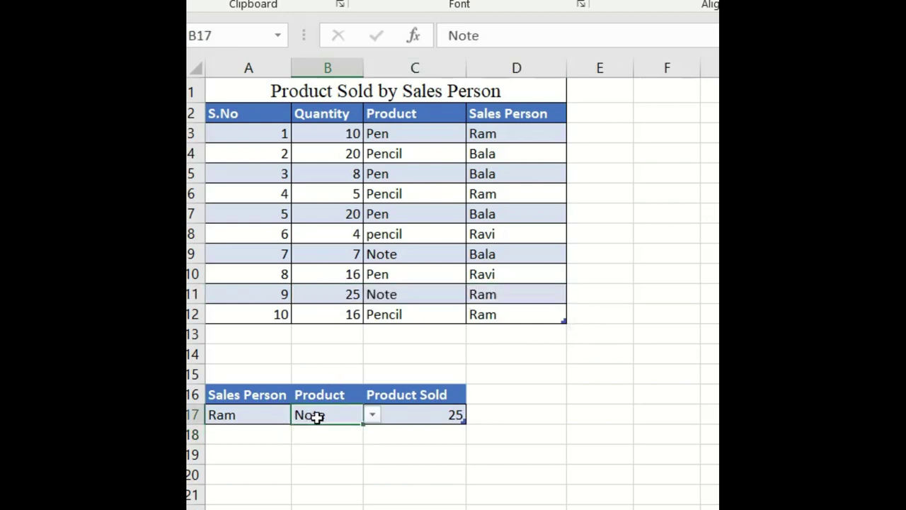
left_click(372, 415)
left_click(350, 430)
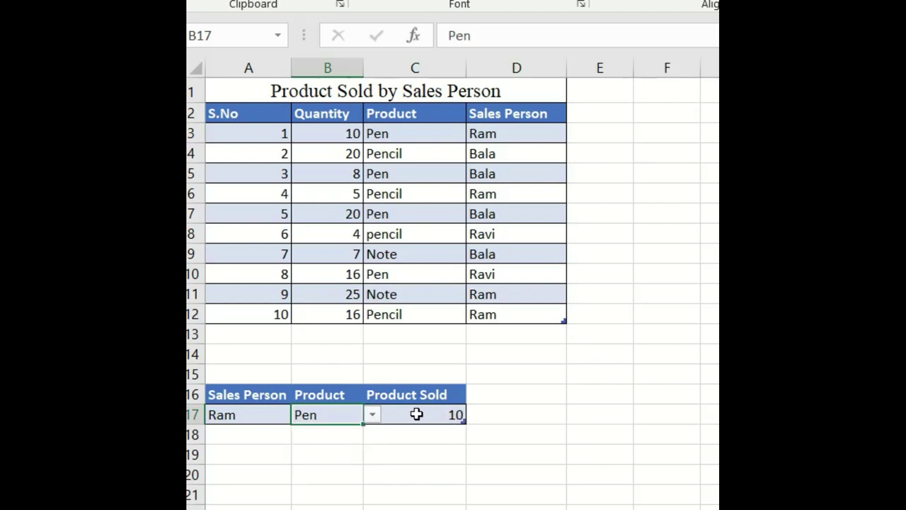
left_click(373, 415)
left_click(349, 446)
- Switch A17 to the second listed sales person to test the Pencil total
left_click(264, 411)
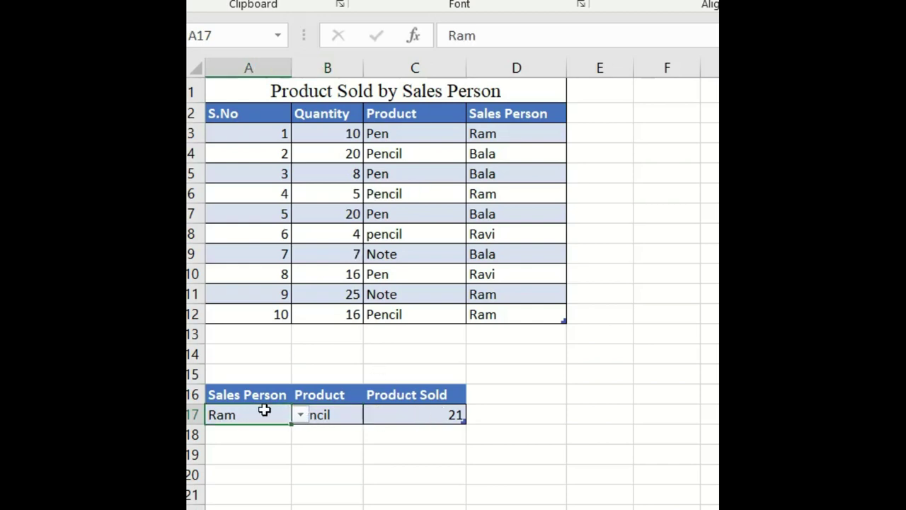
left_click(300, 415)
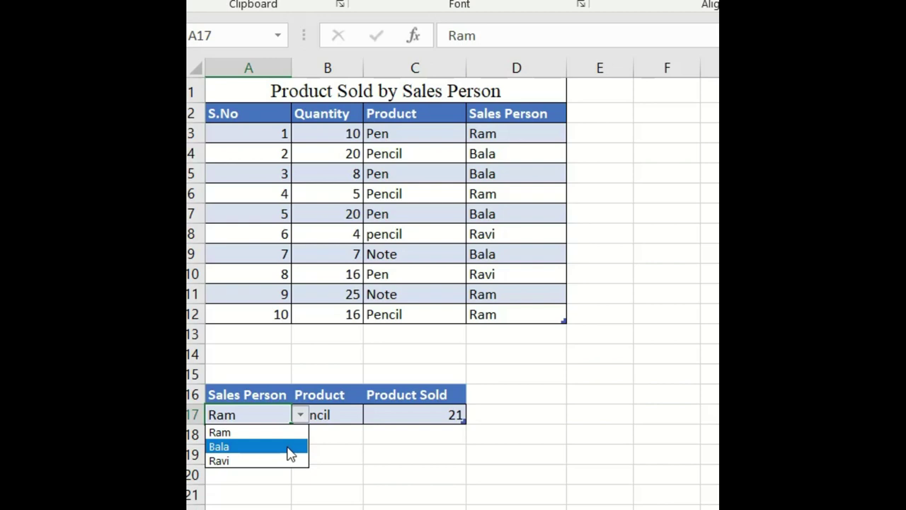
left_click(290, 446)
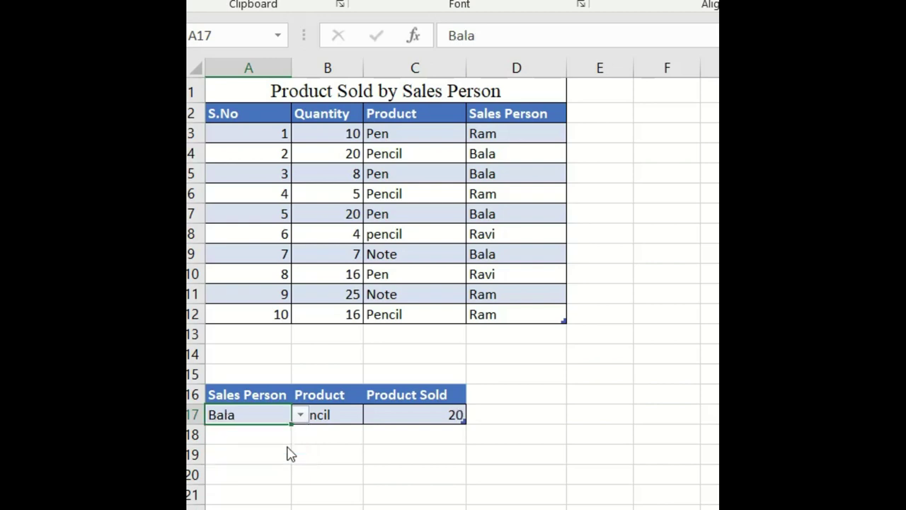
left_click(340, 439)
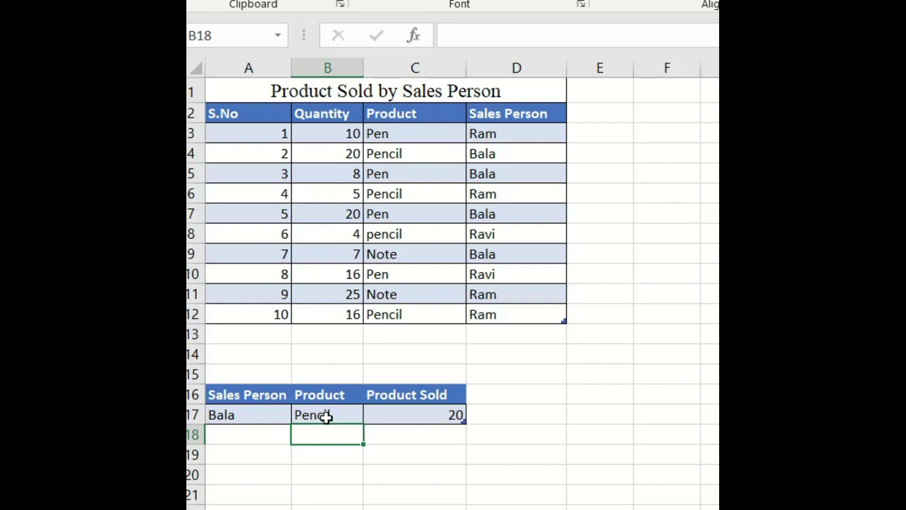
- Switch A17 to the third listed sales person
left_click(252, 412)
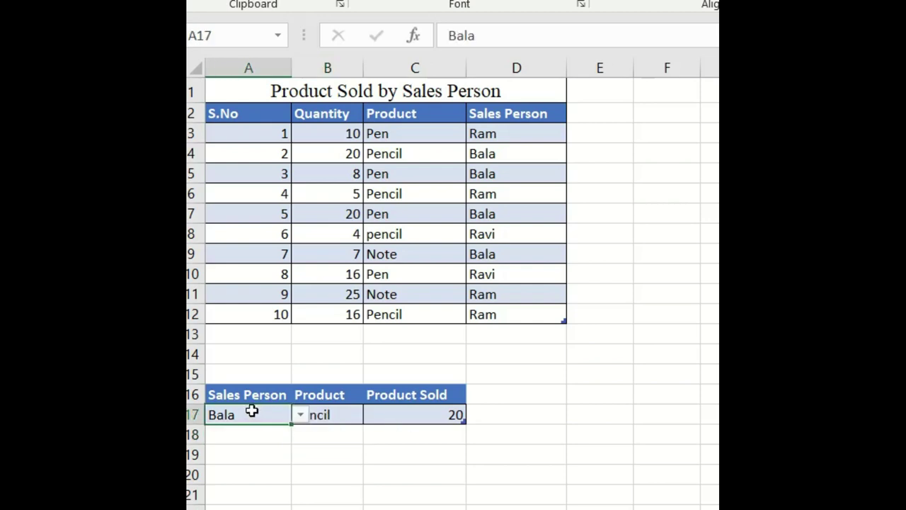
left_click(299, 416)
left_click(285, 462)
- Set the product in B17 to Note
left_click(334, 410)
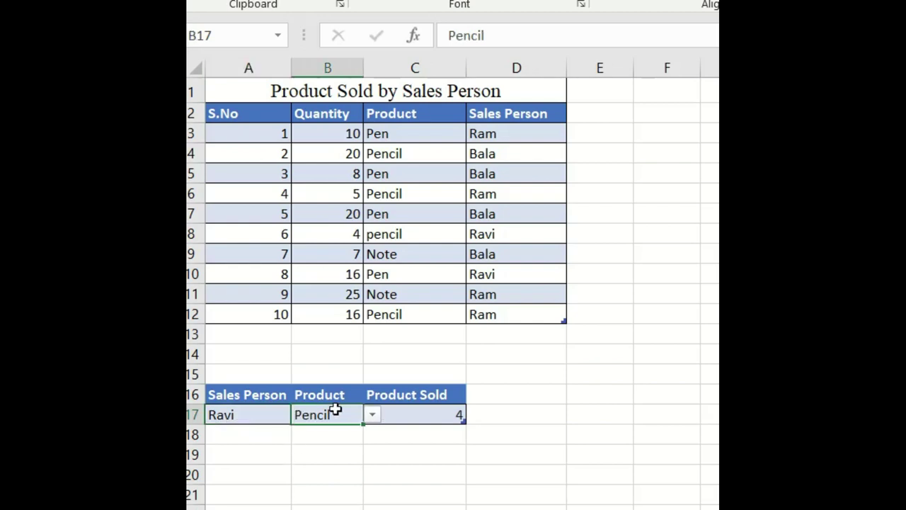
left_click(382, 414)
left_click(350, 417)
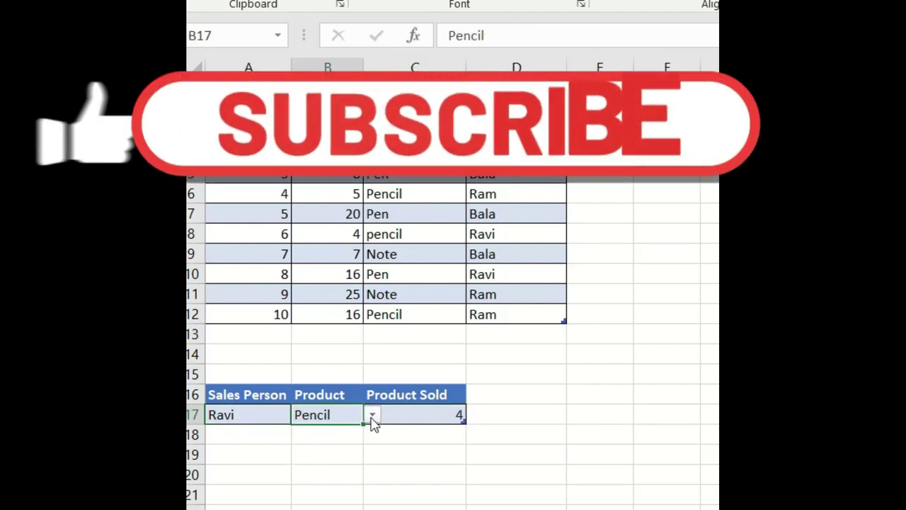
left_click(372, 417)
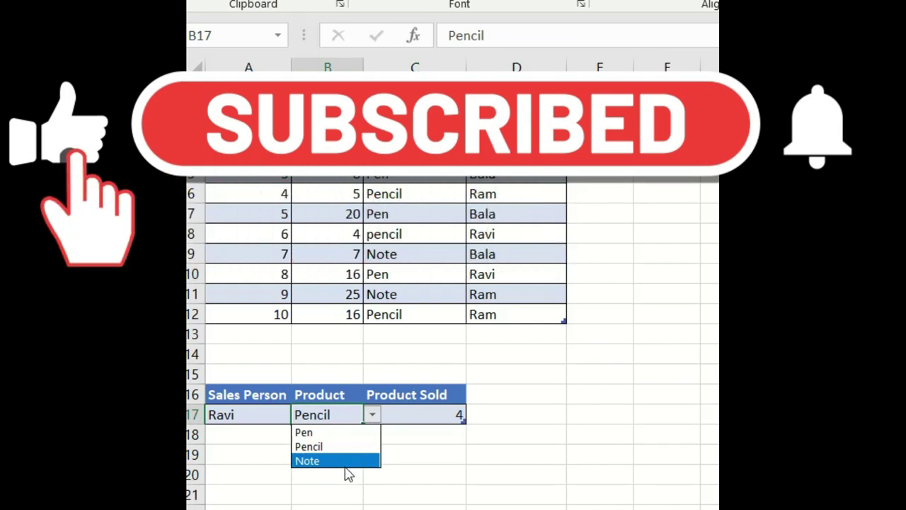
left_click(346, 464)
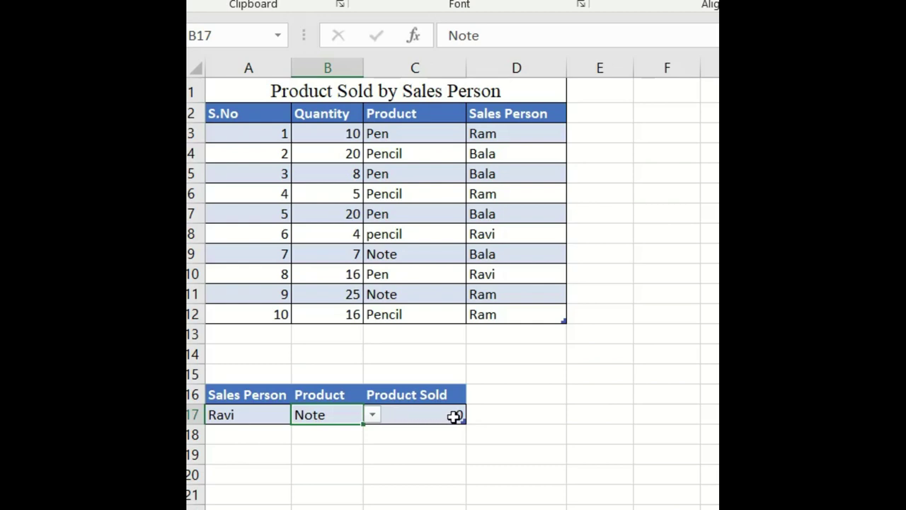
- Write the function name sumifs as plain text in cell B19
left_click(340, 446)
type("=si")
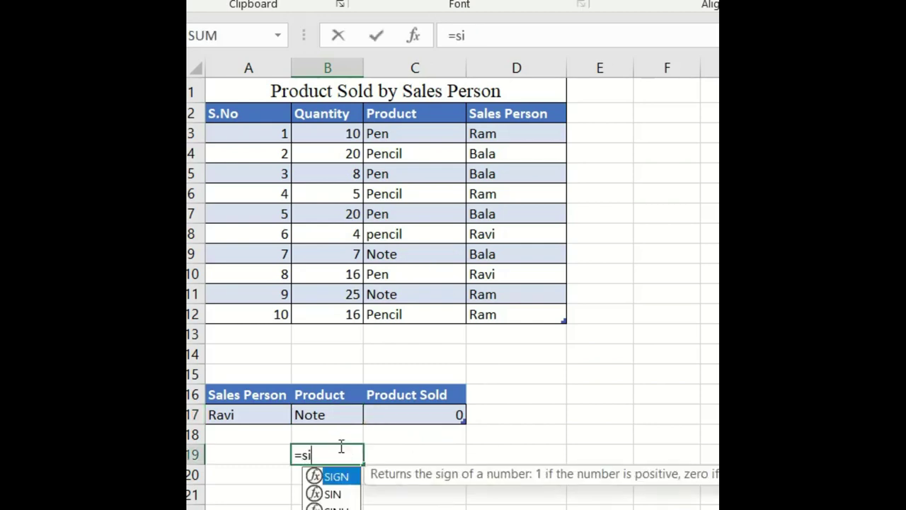
key("BackSpace")
type("umif")
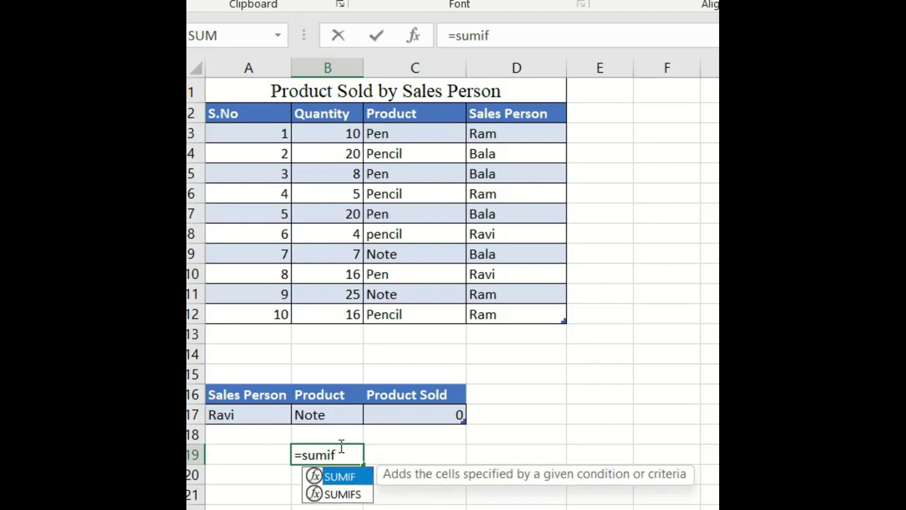
key("BackSpace")
key("BackSpace")
key("BackSpace")
key("BackSpace")
key("BackSpace")
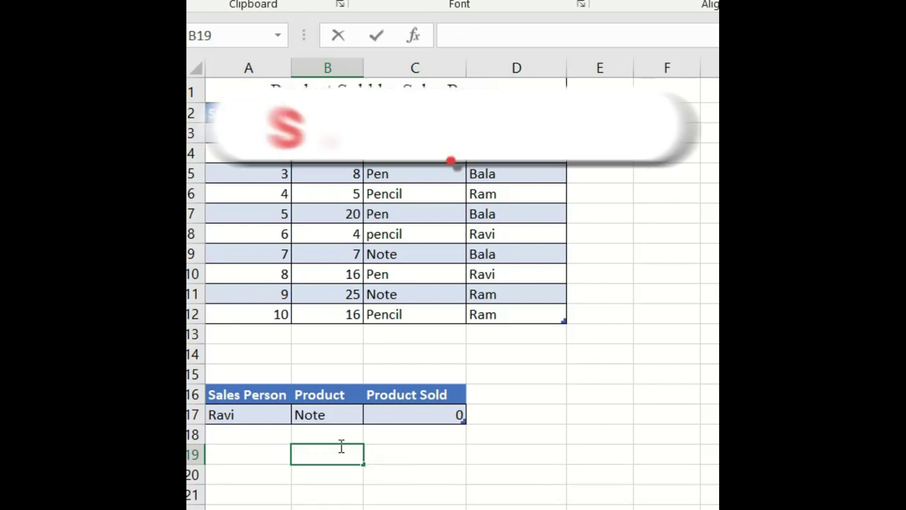
type("sumifs")
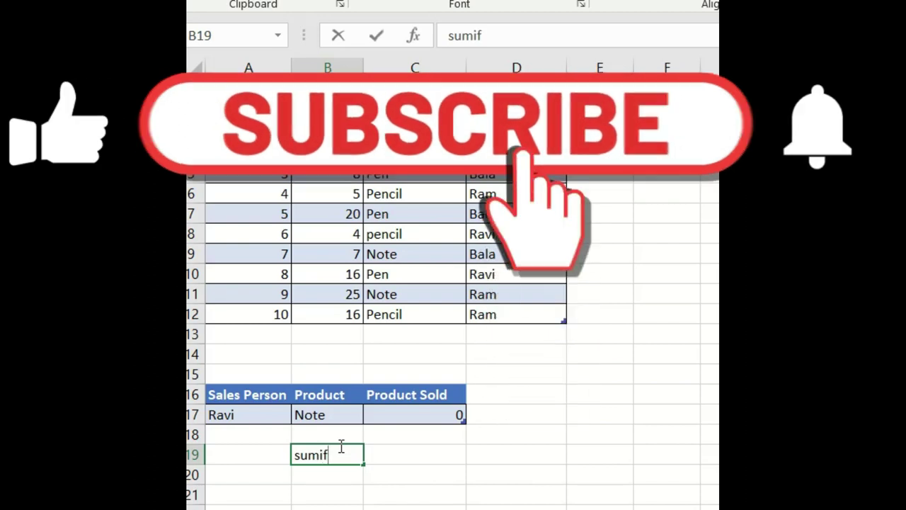